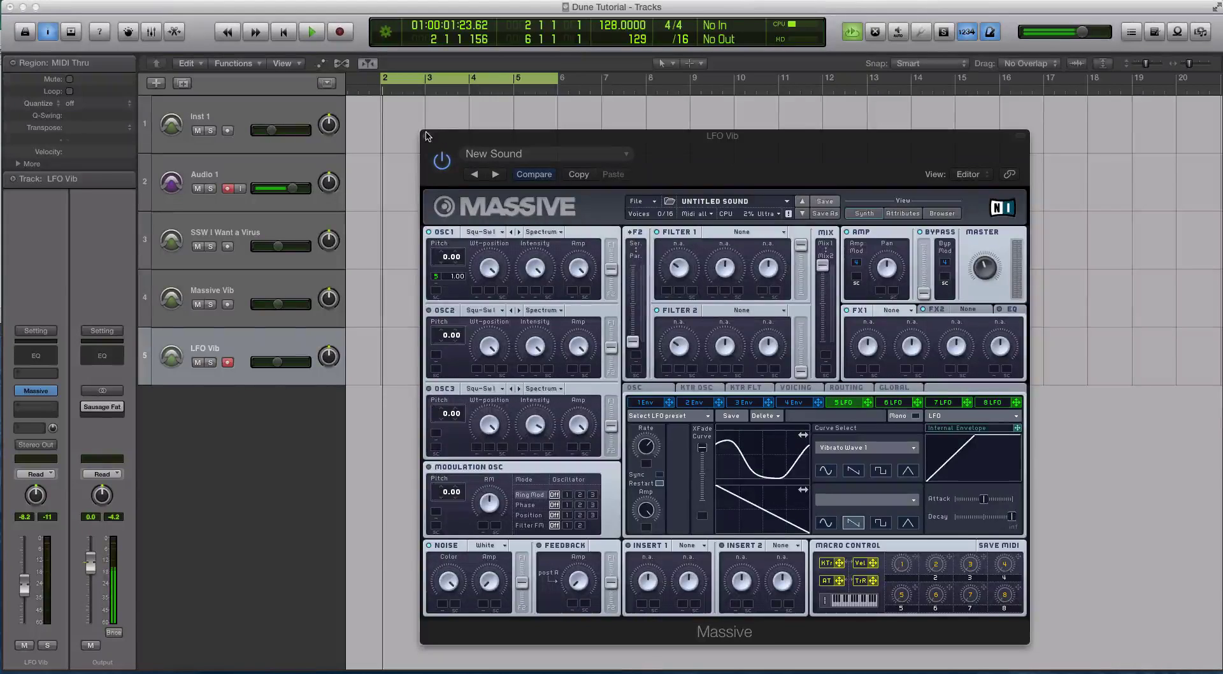
Close the LFO Vib synth window, select the Massive Vib track, and open its Massive instrument.
click(426, 136)
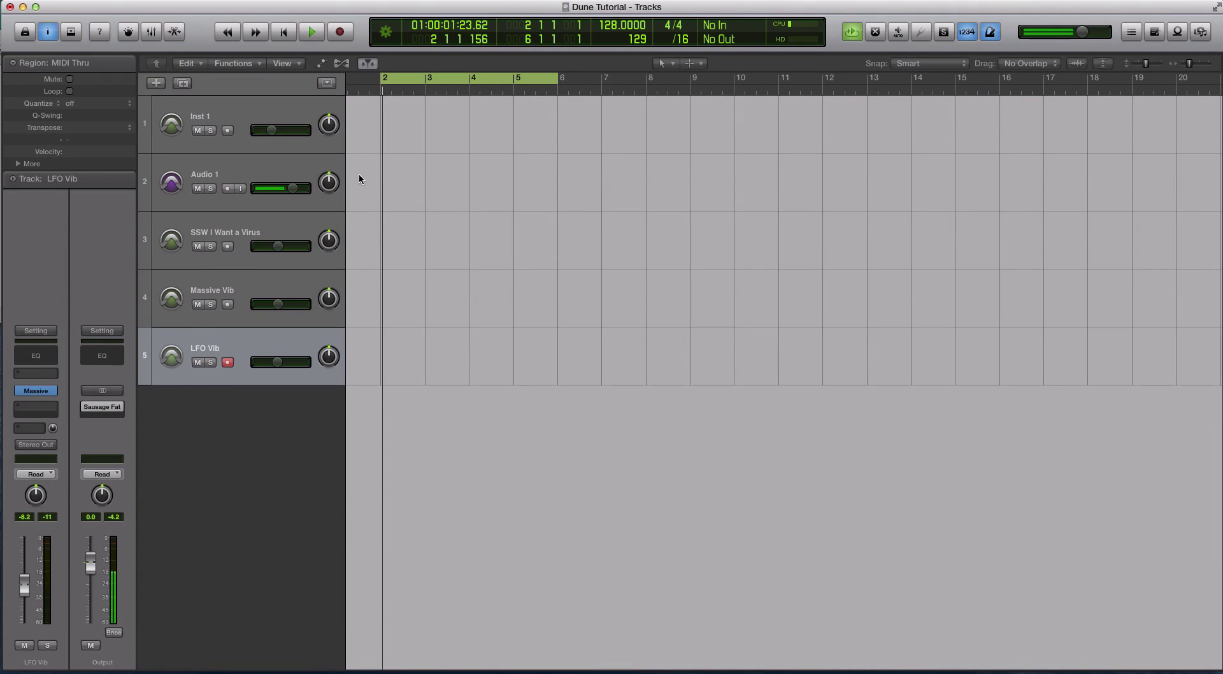
click(238, 233)
click(263, 281)
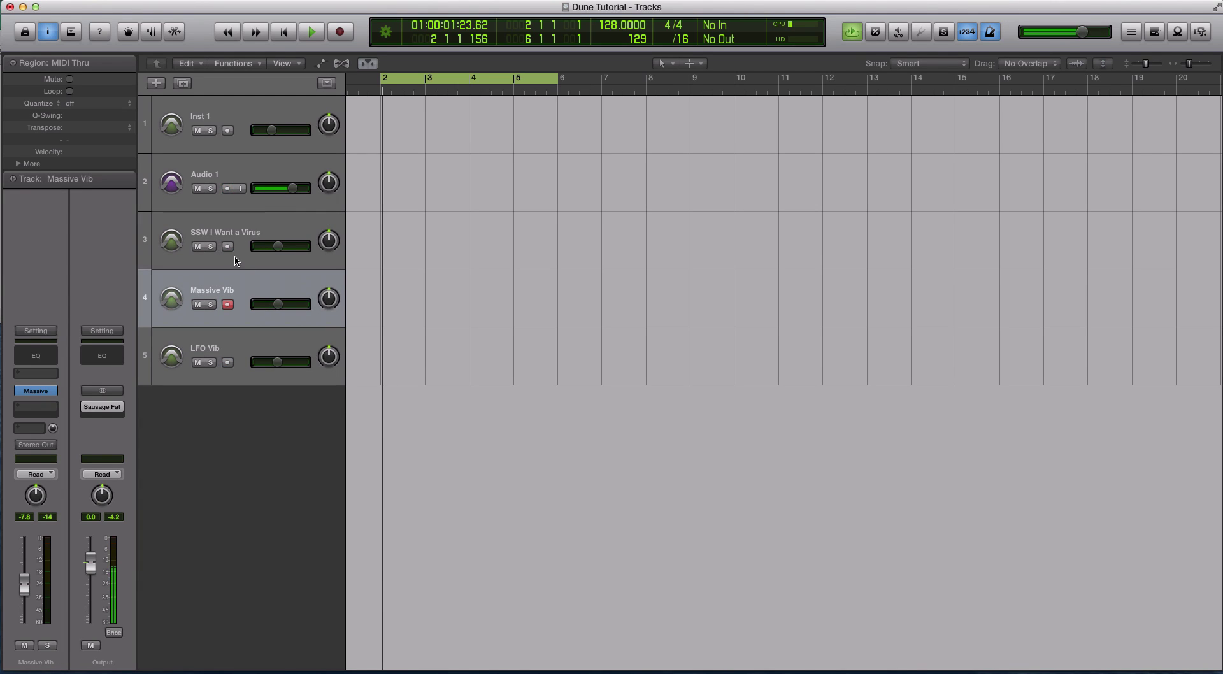
click(238, 254)
click(244, 285)
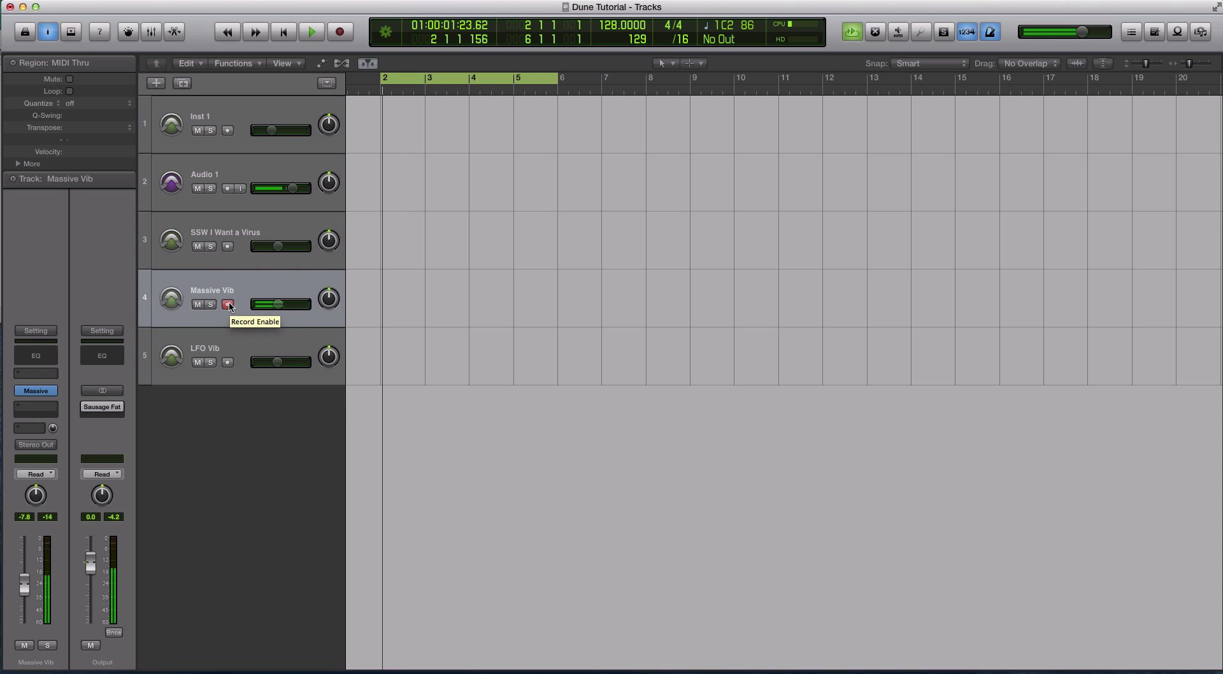
click(36, 391)
Record-enable LFO Vib, then Massive Vib, to audition each track's sound.
click(249, 341)
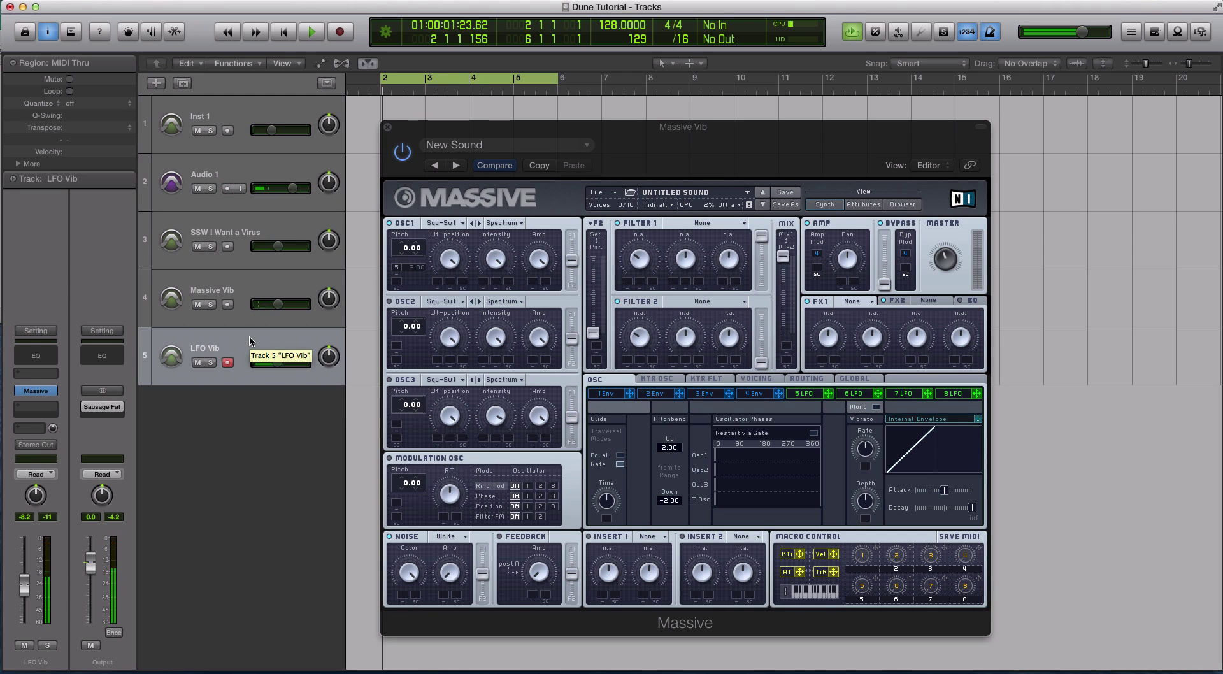
click(253, 297)
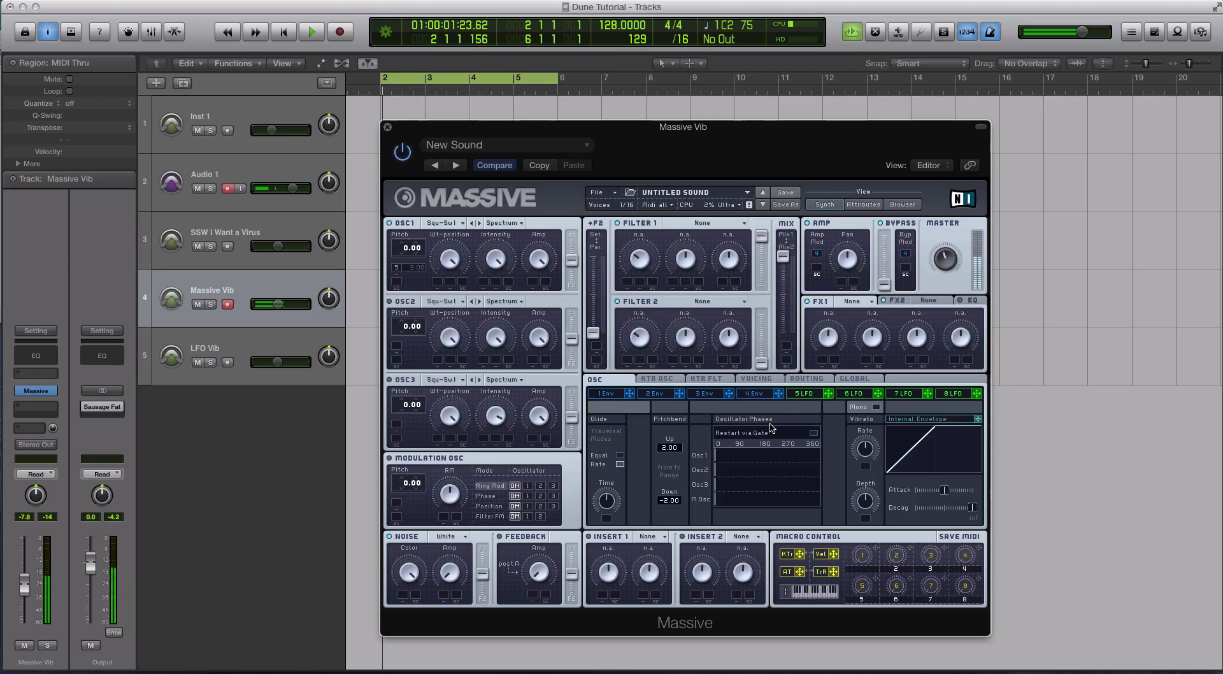
Close Massive Vib's window and open LFO Vib's Massive on the 5 LFO Vibrato Wave 1 page.
click(386, 126)
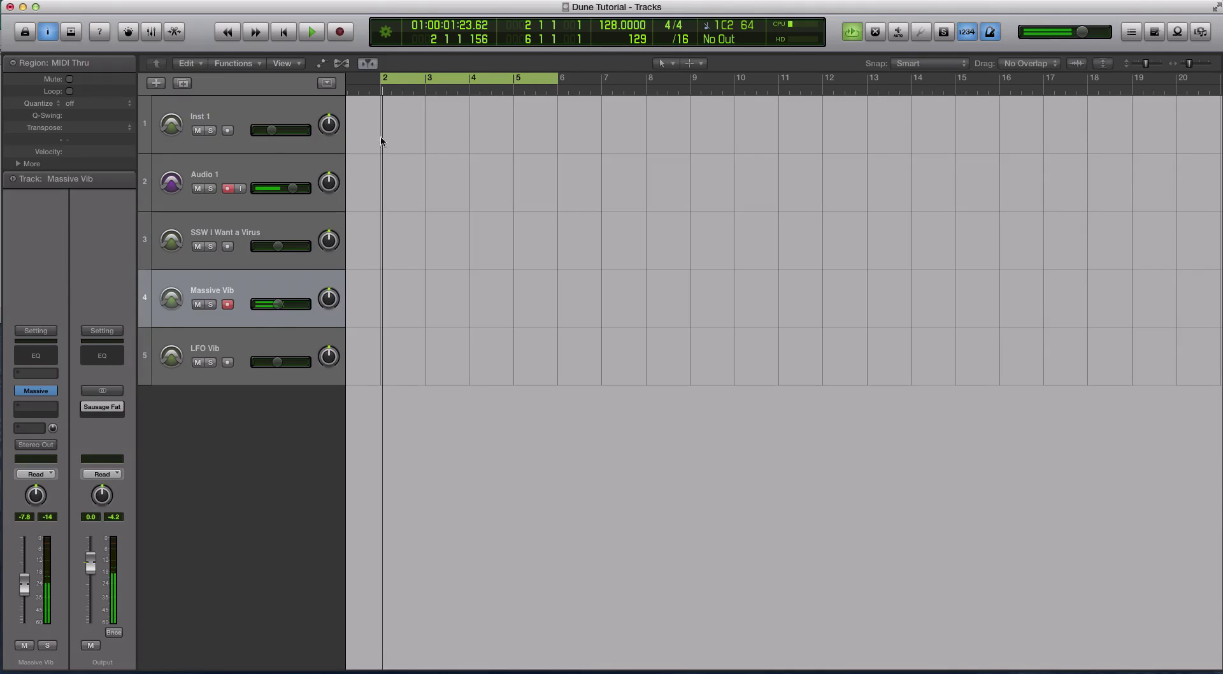
click(258, 337)
click(37, 391)
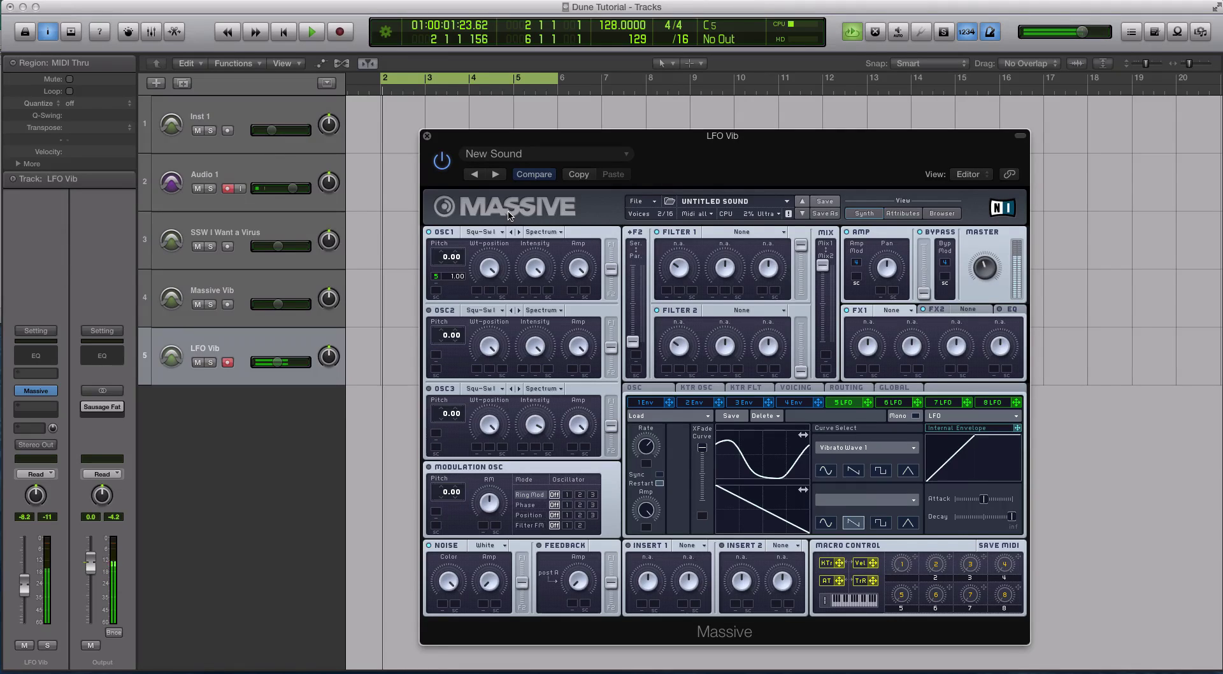
click(635, 388)
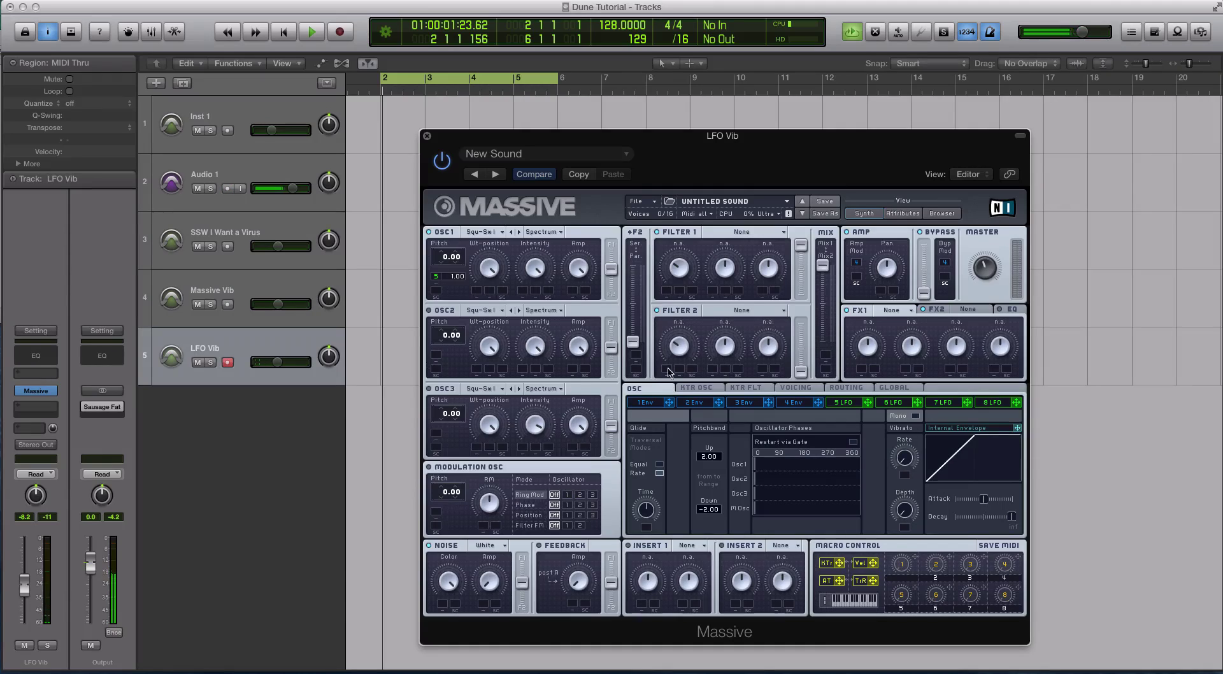
click(846, 402)
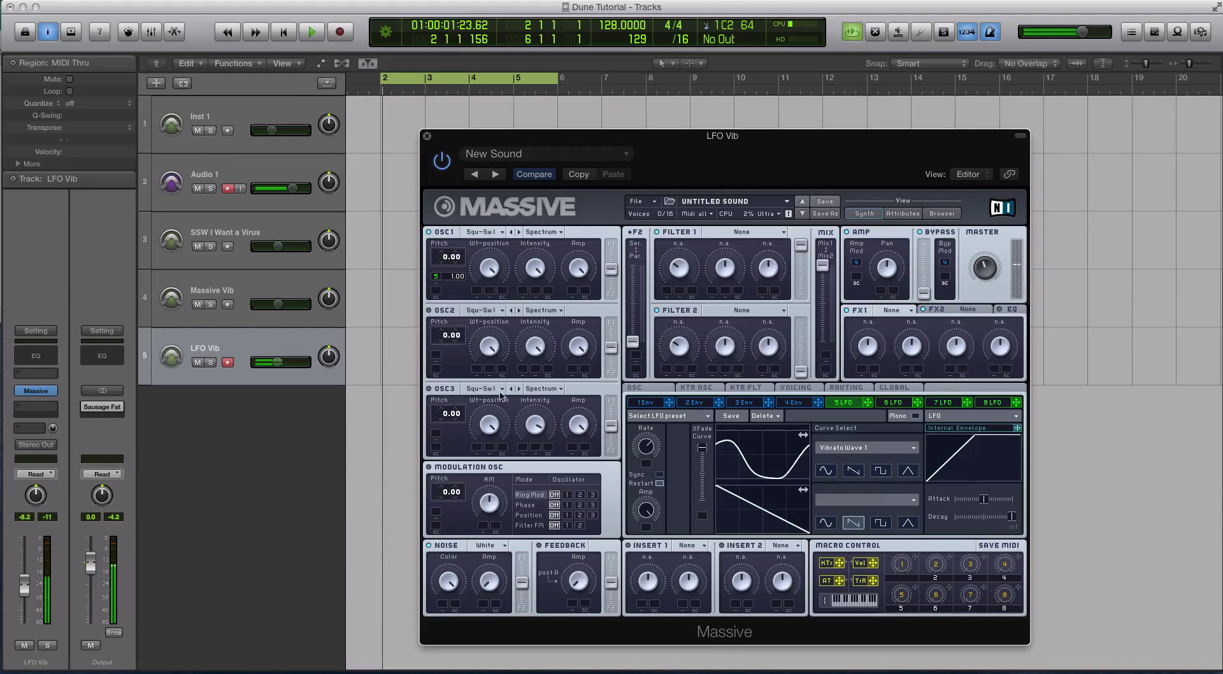
Arm Massive Vib, then LFO Vib, then Massive Vib again to compare their vibrato.
click(236, 288)
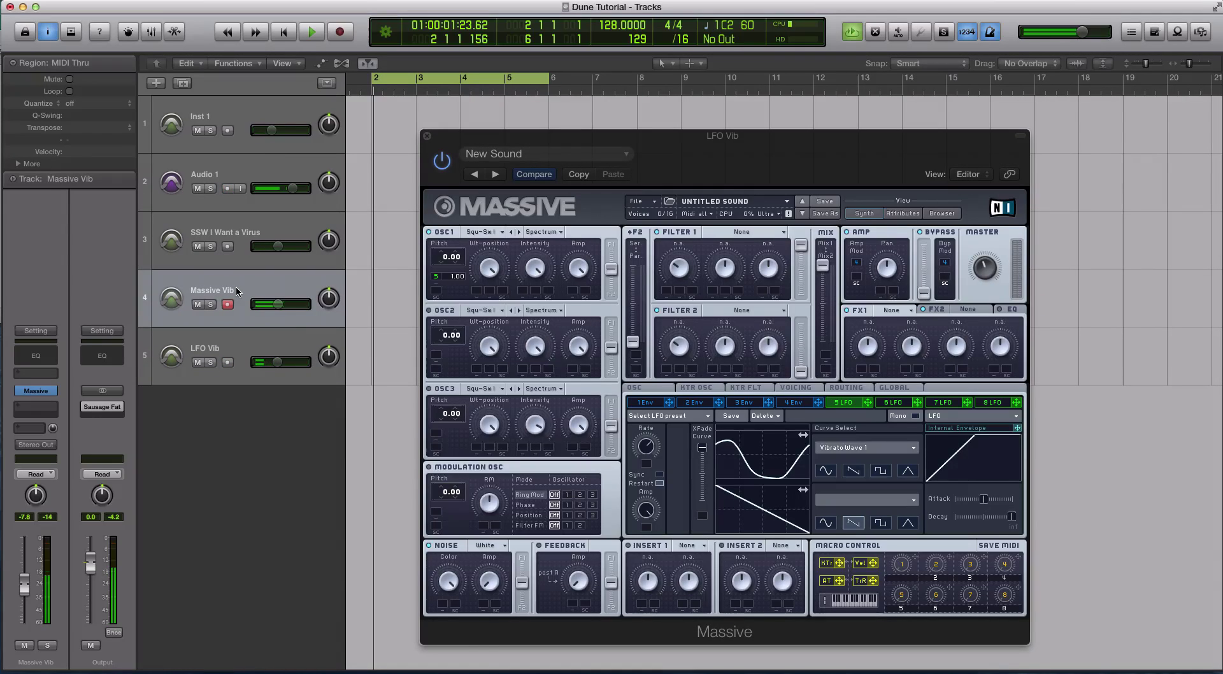
click(300, 346)
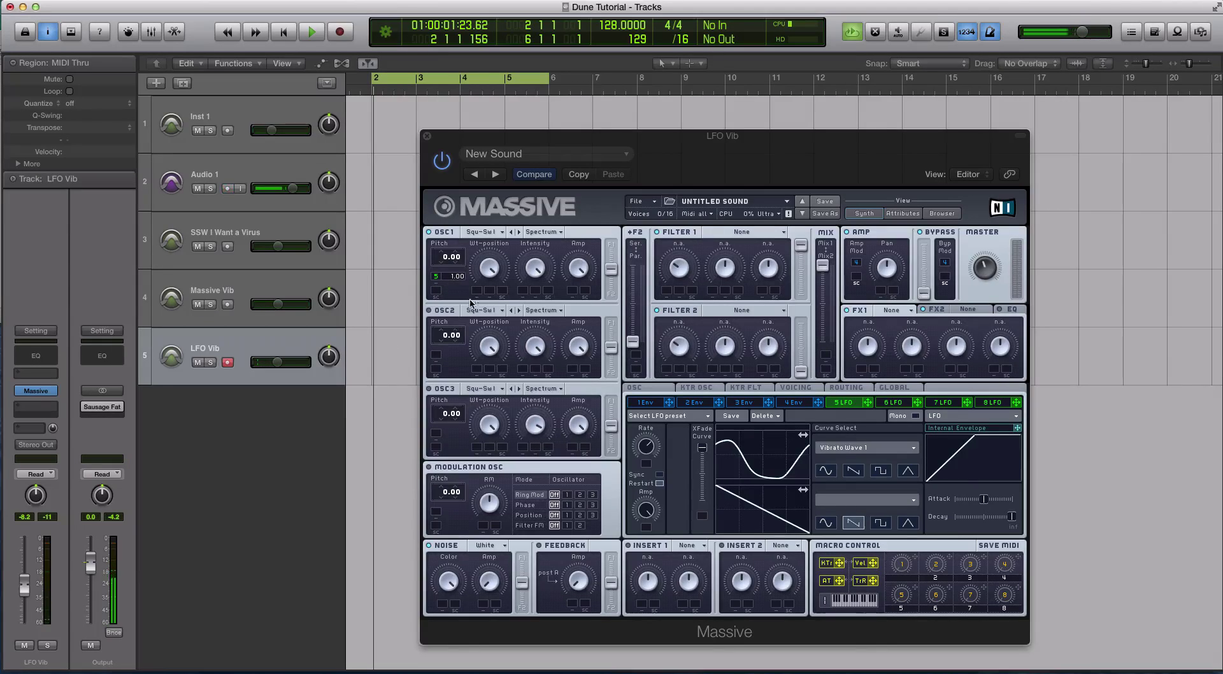
click(231, 304)
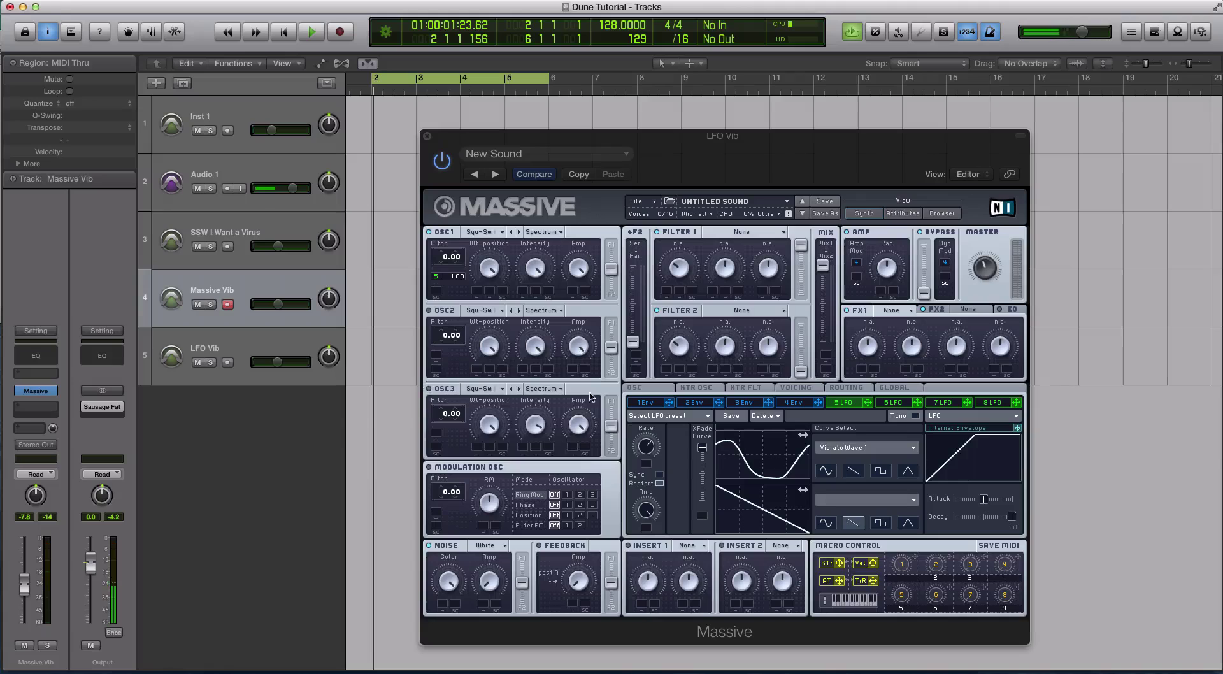
Switch Massive between the OSC and VOICING pages, ending on the built-in Vibrato settings.
click(639, 389)
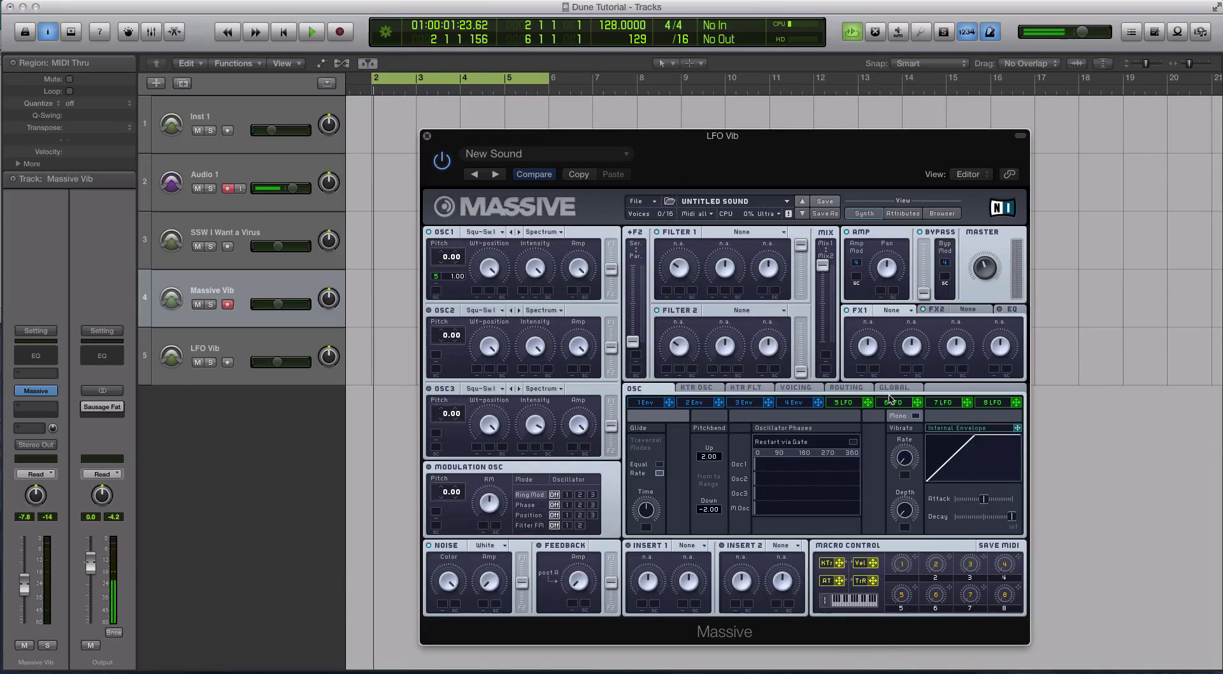
click(798, 389)
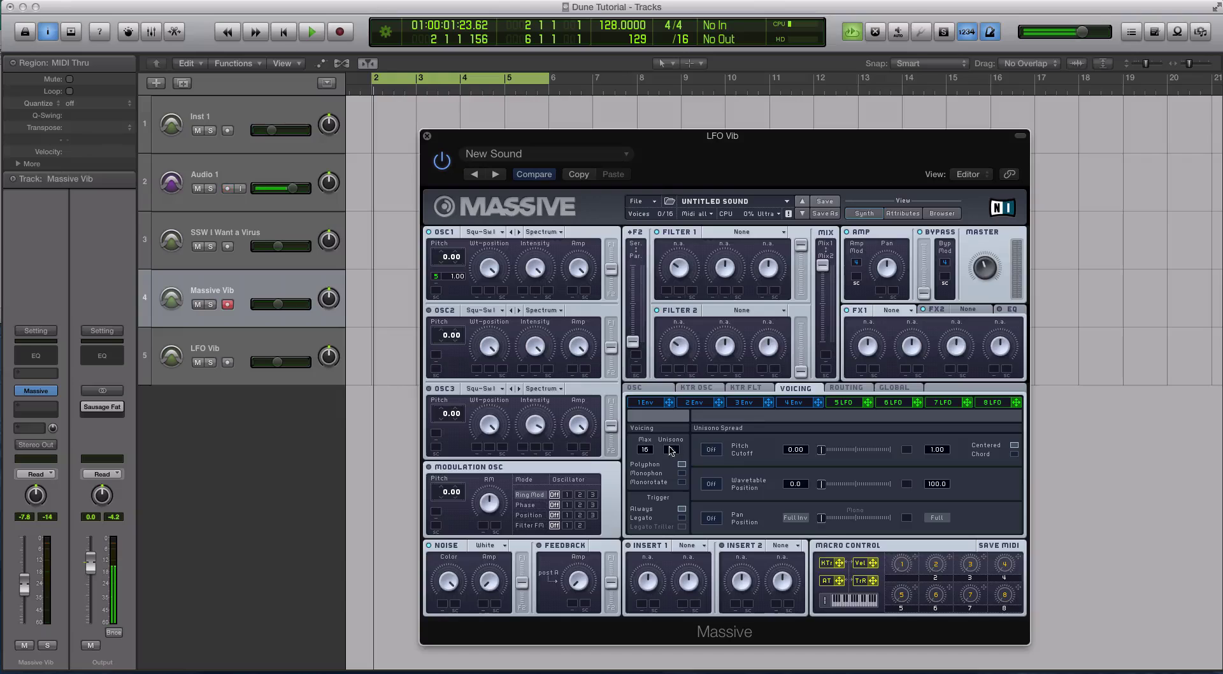
click(647, 383)
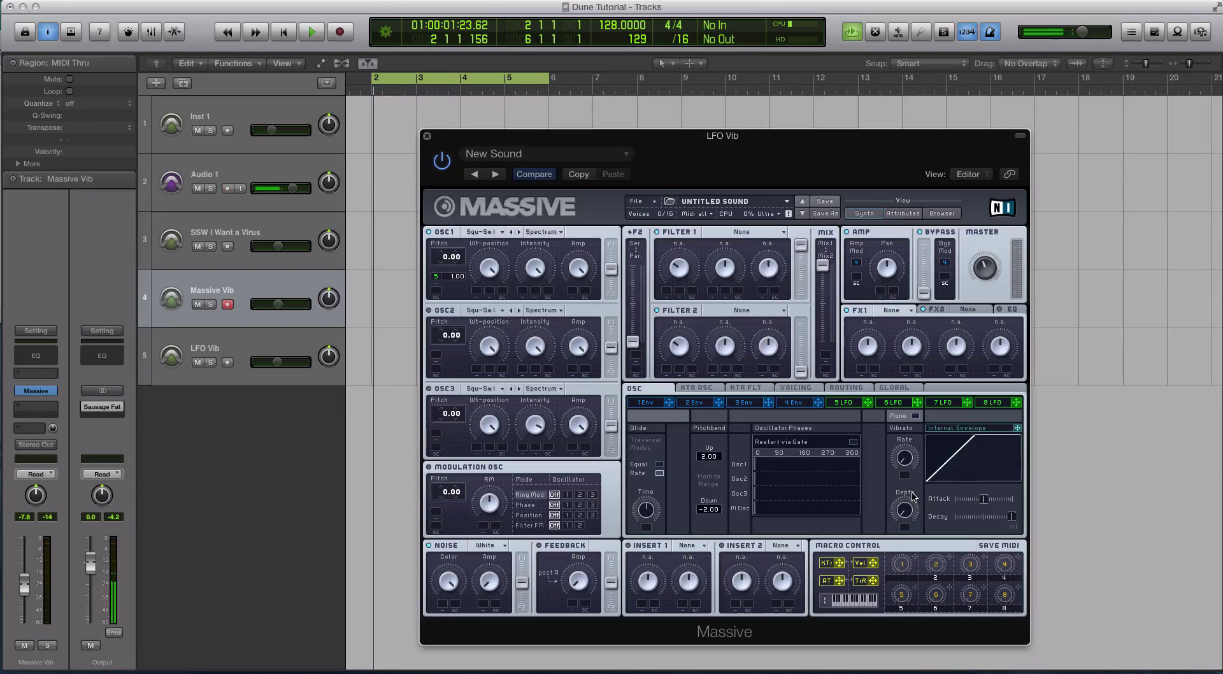
Switch Massive's modulation area to the 5 LFO page with its Vibrato Wave 1 curve.
click(838, 404)
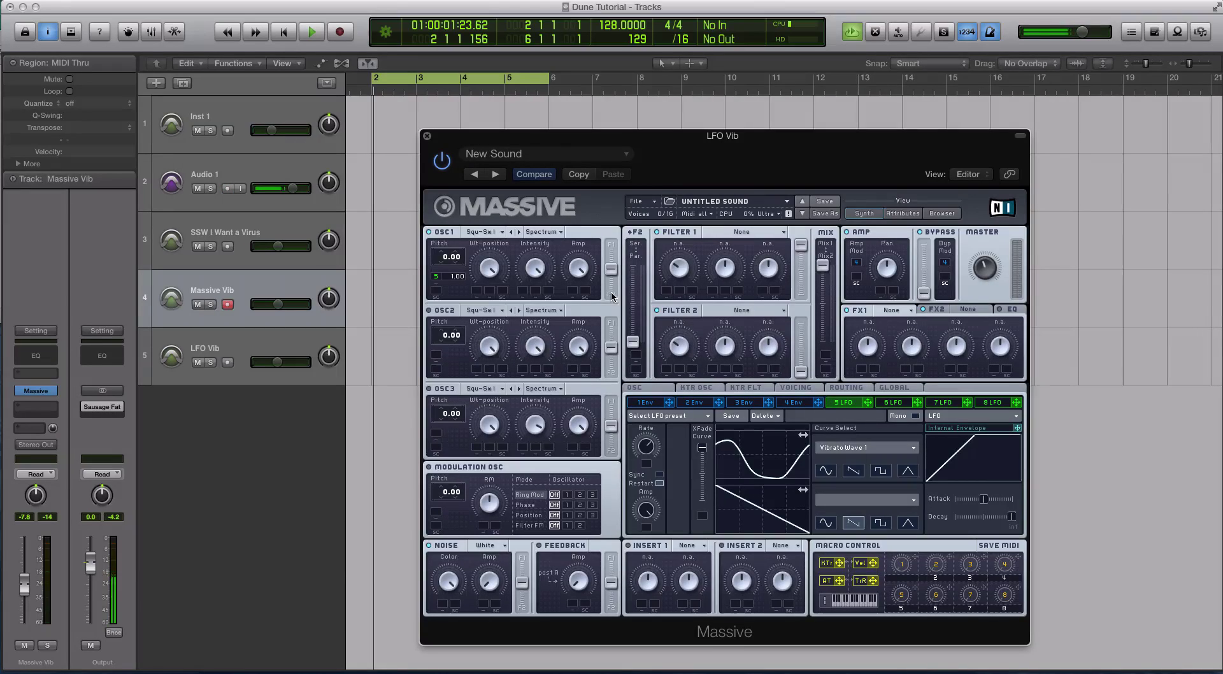
Close the LFO Vib window and open the Massive instrument on the SSW I Want a Virus track.
click(427, 136)
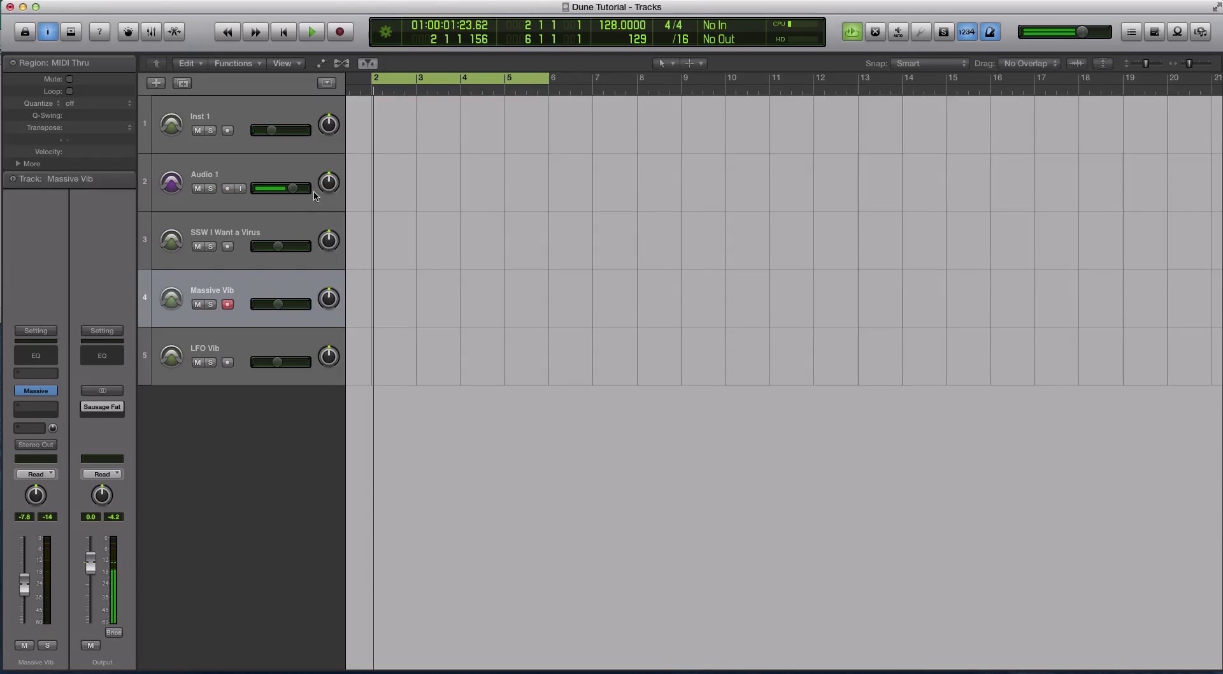
click(275, 222)
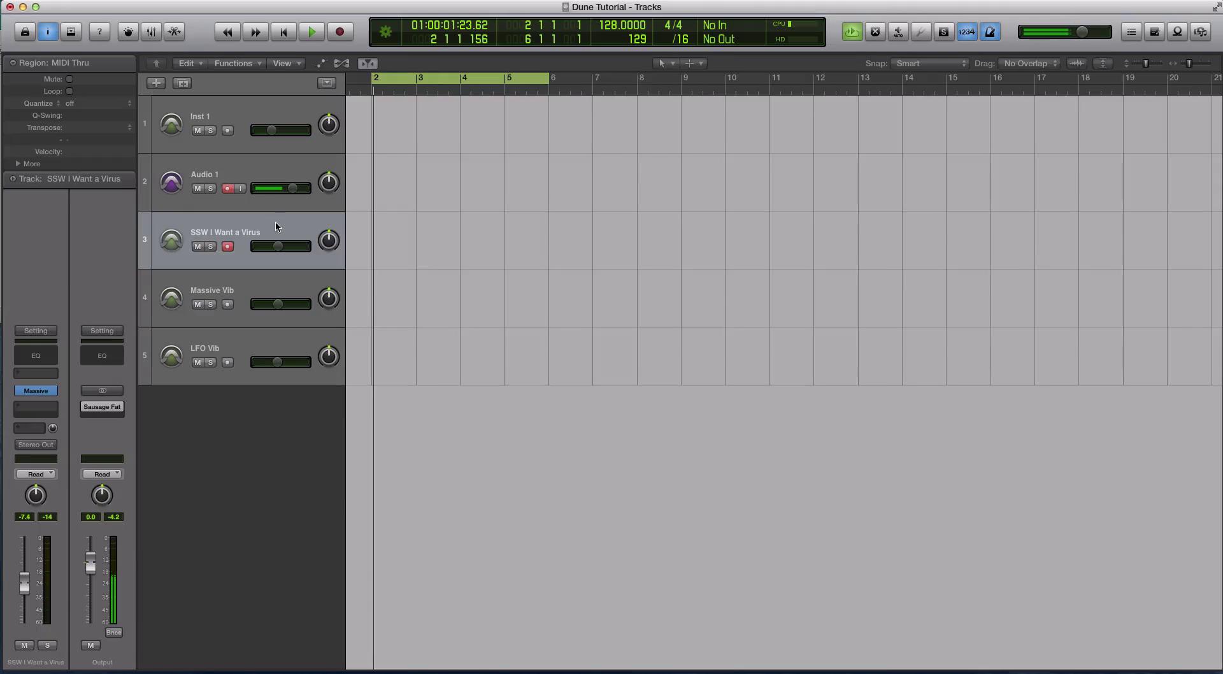
click(36, 395)
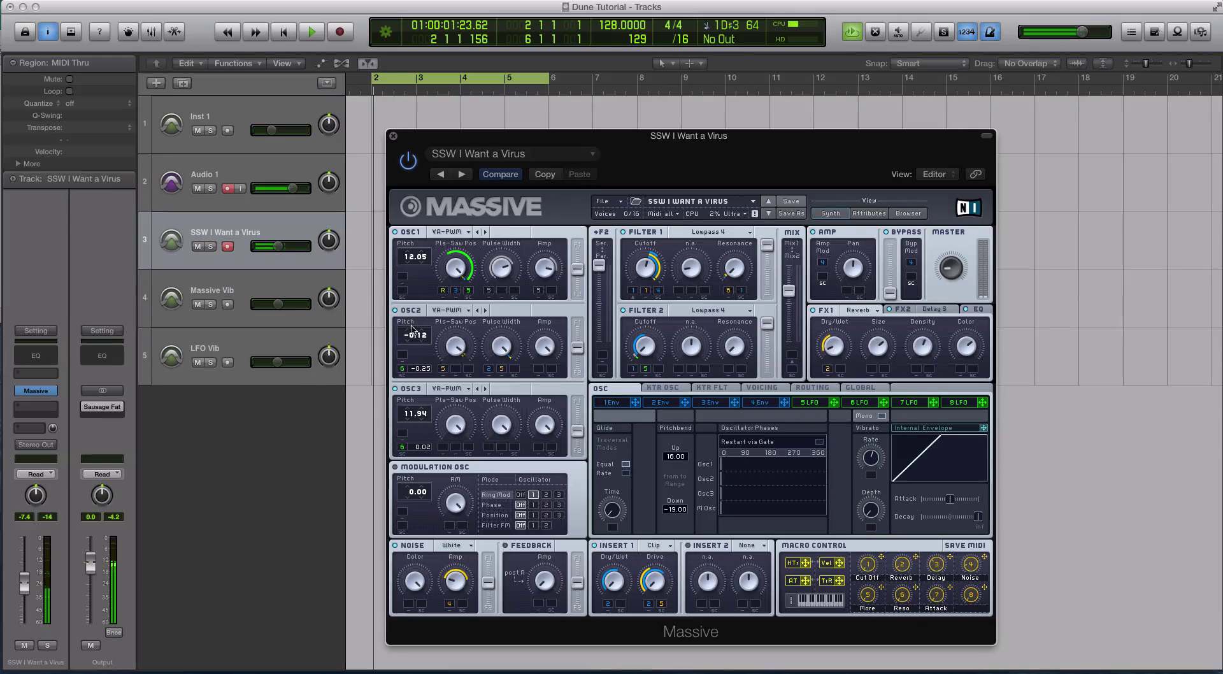
Check the VOICING page, then raise the Vibrato Depth knob on the OSC page.
click(769, 388)
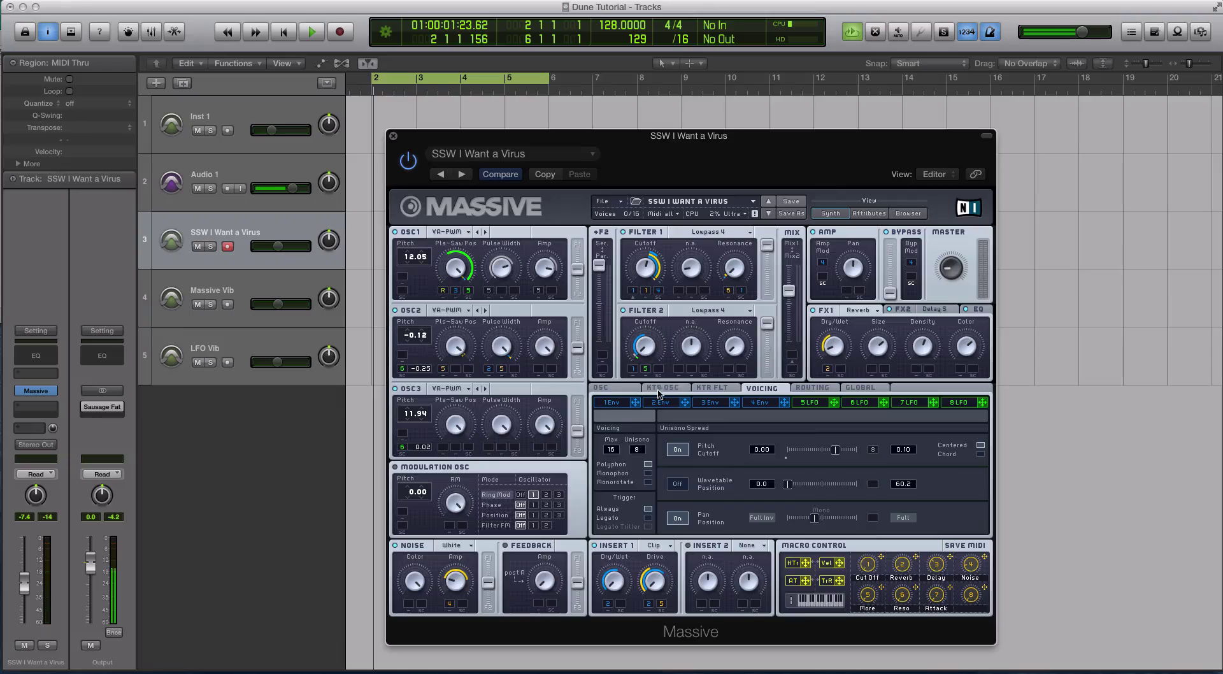
click(623, 389)
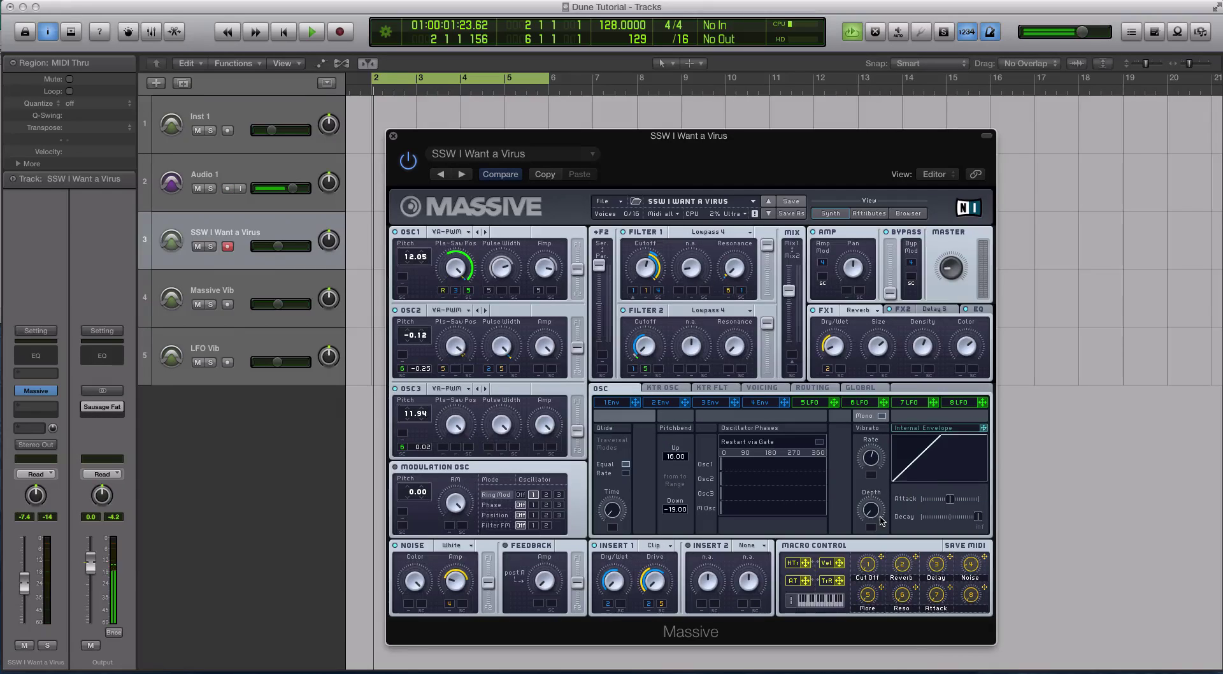
drag(870, 516, 869, 492)
Give the 5 LFO the Vibrato Wave 1 curve, XFade at top, and route it to OSC1 and OSC2 pitch.
click(811, 408)
click(810, 448)
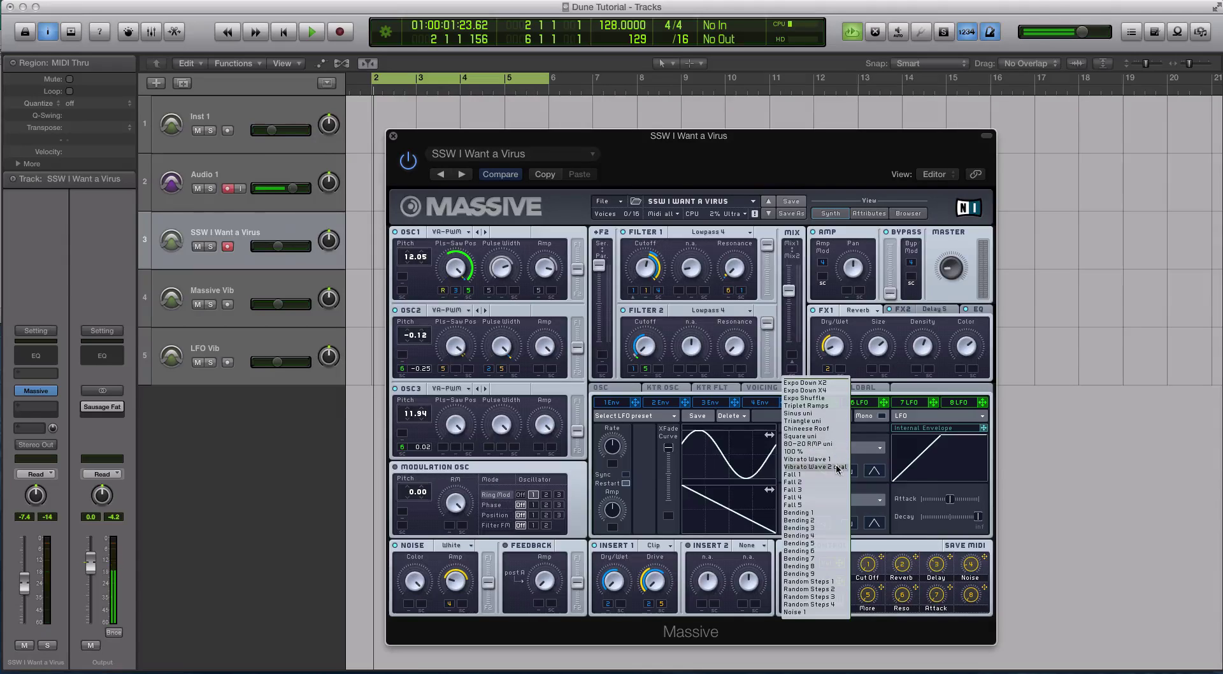
click(827, 462)
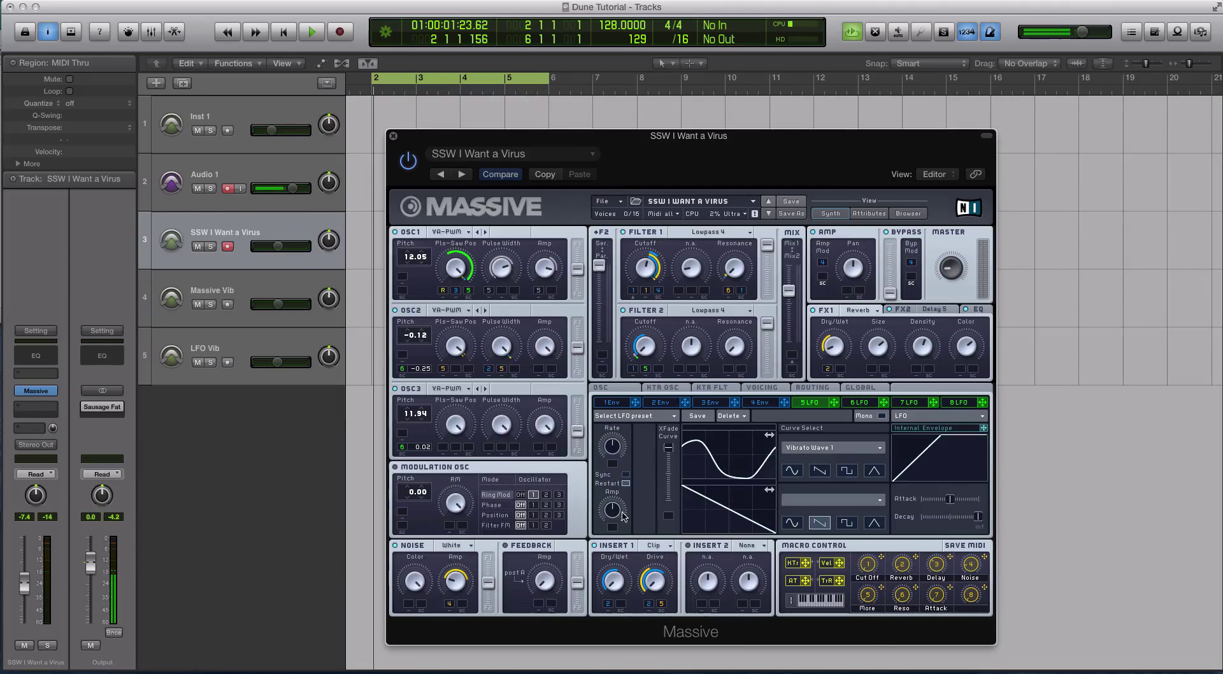
drag(668, 453, 668, 478)
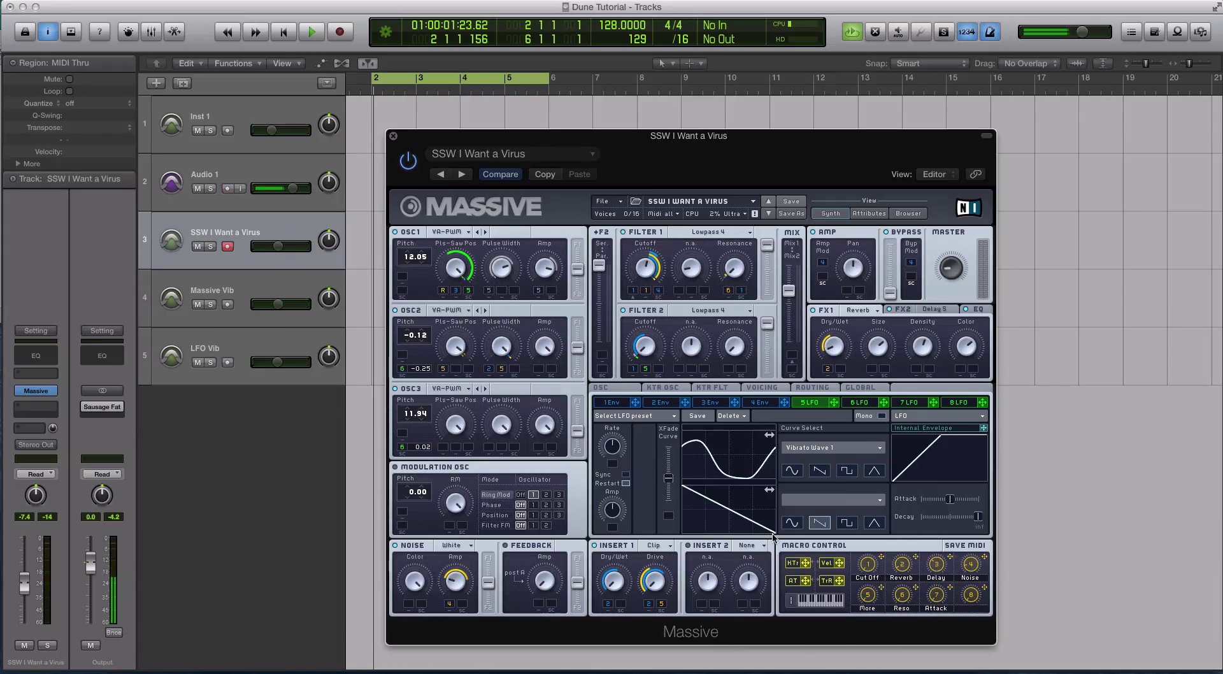
drag(665, 488, 665, 423)
drag(832, 404, 411, 280)
drag(834, 402, 421, 359)
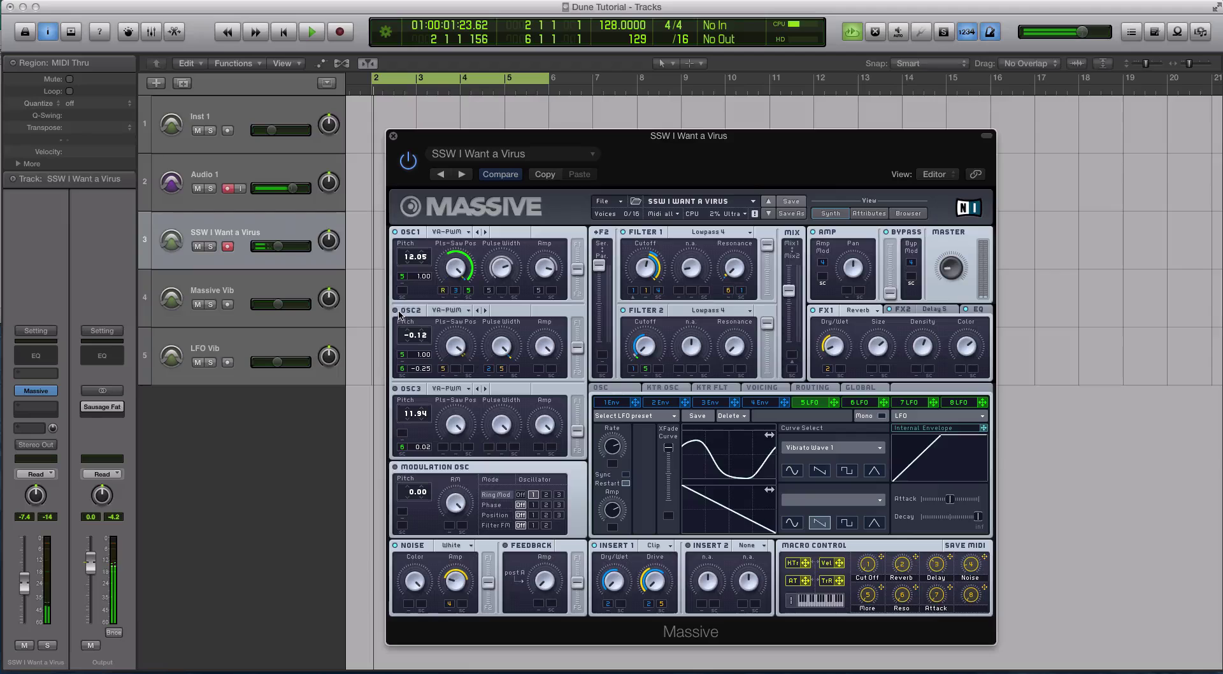
Lower the 5 LFO amount on OSC2 pitch to 0.50 and trim its OSC1 modulation.
drag(418, 357, 426, 430)
mouse_move(469, 291)
mouse_down()
mouse_move(468, 312)
mouse_move(470, 293)
mouse_up()
Set Massive's 5 LFO to the Vibrato Wave 2 dual curve.
click(623, 389)
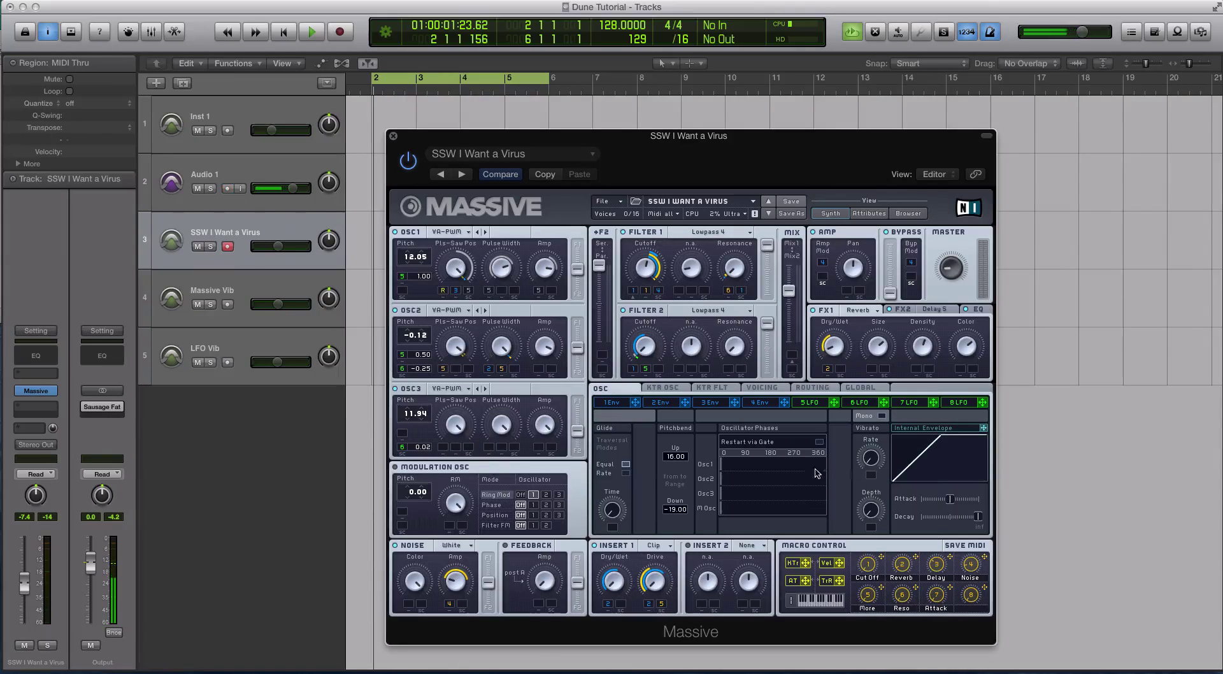
click(808, 402)
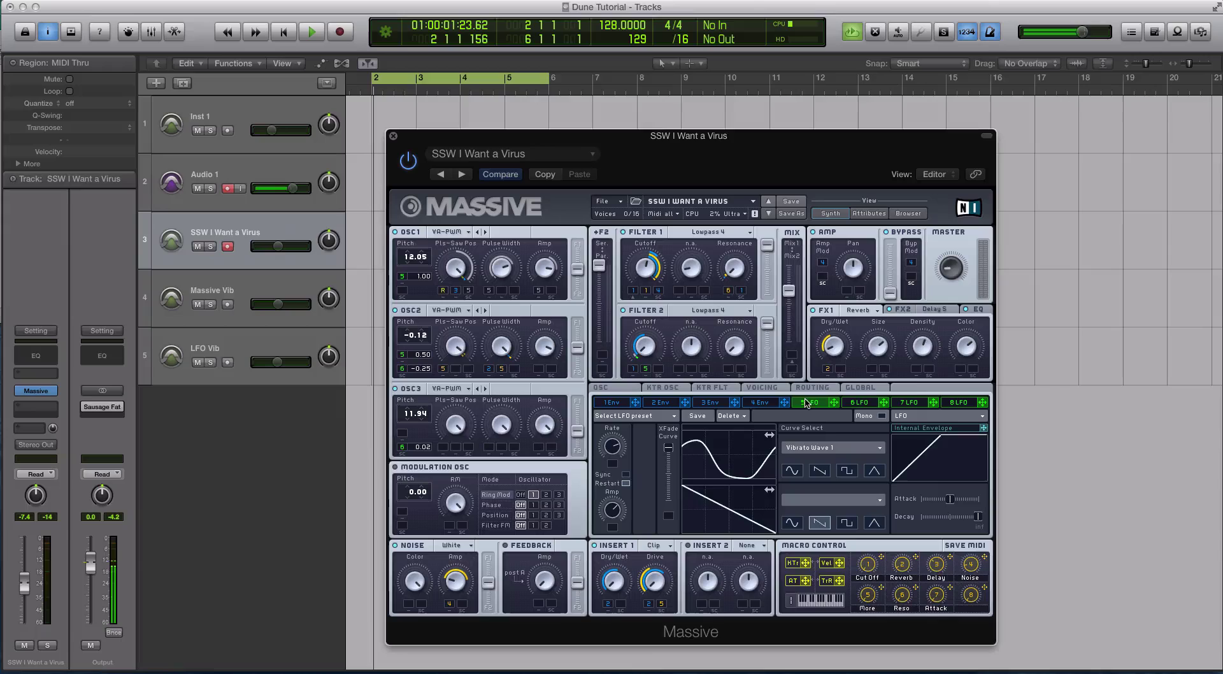
click(830, 449)
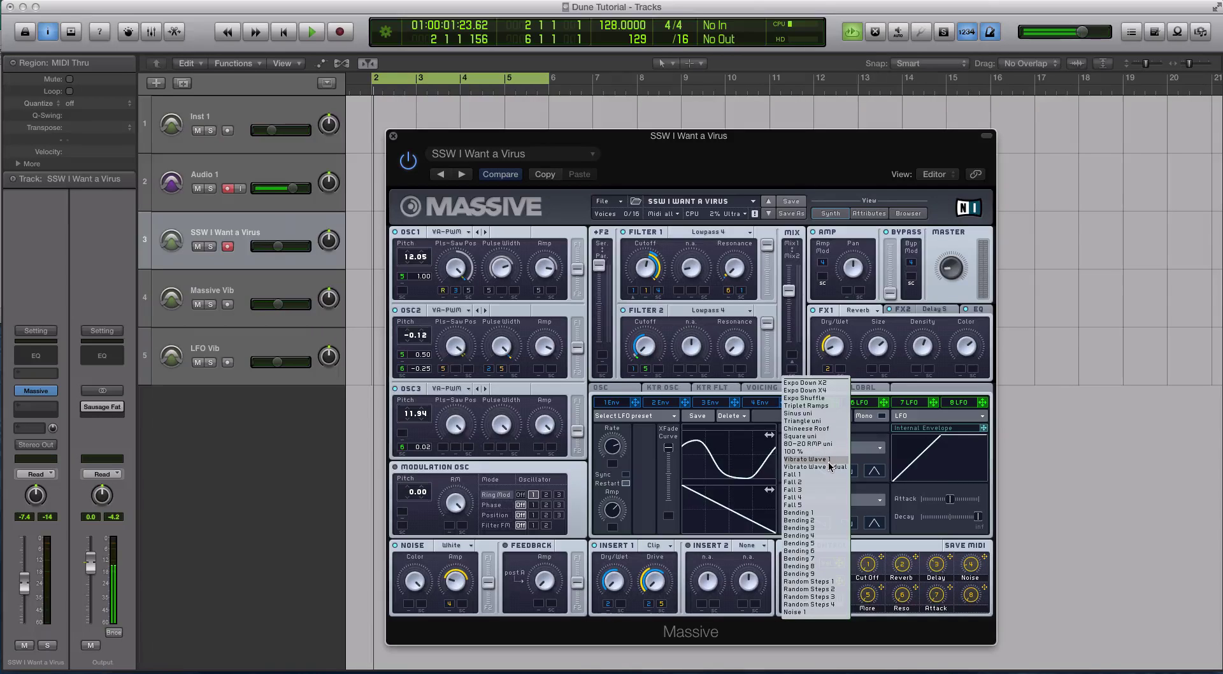
click(829, 467)
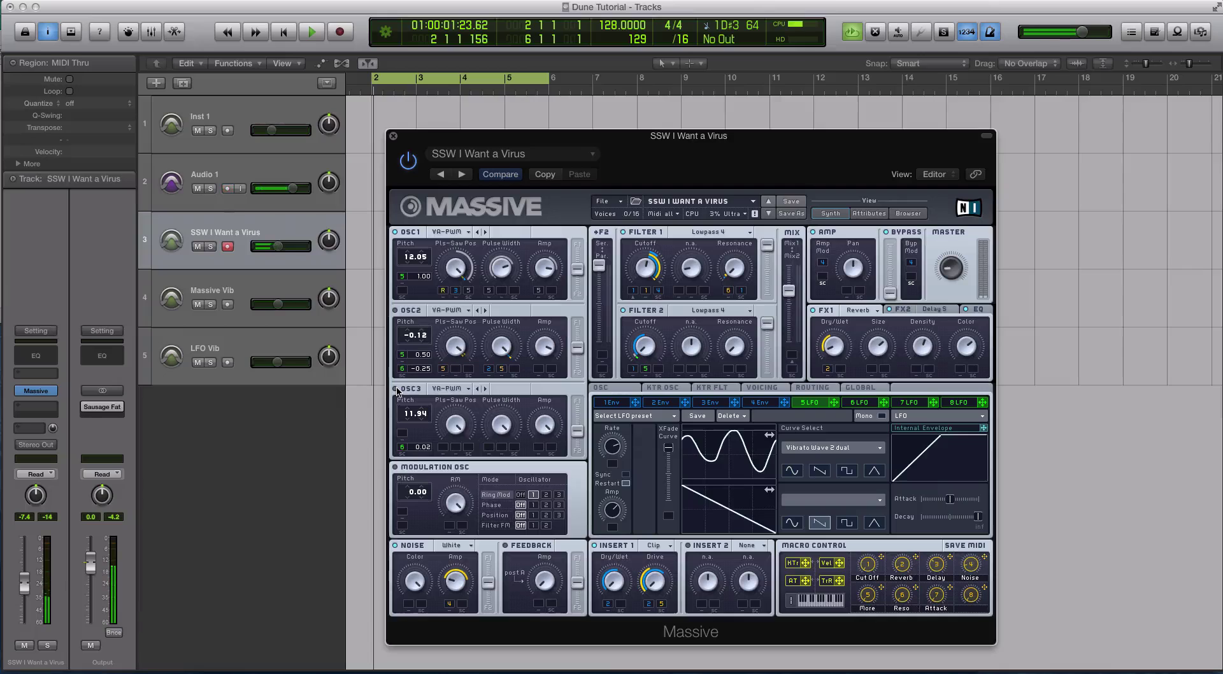
Reduce the 5 LFO pitch modulation on OSC1 from 1.00 to about 0.52.
drag(425, 276, 425, 338)
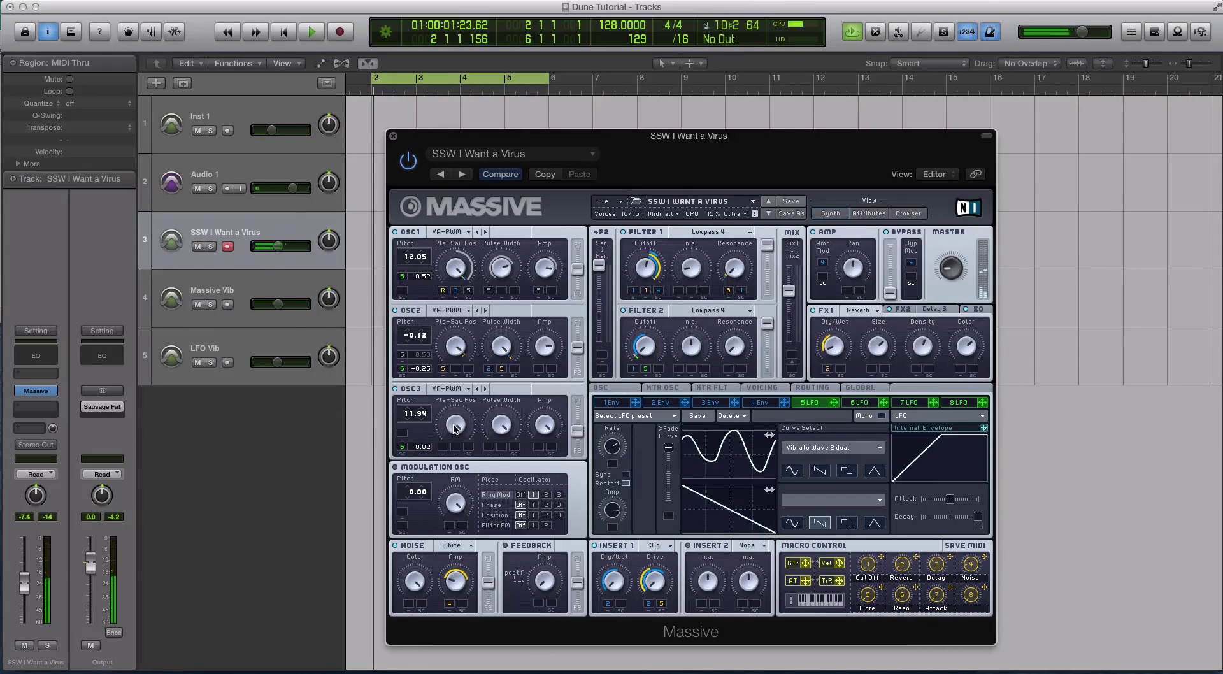
Check the Voicing page, then show the OSC page with Glide, Pitchbend and Vibrato settings.
click(623, 388)
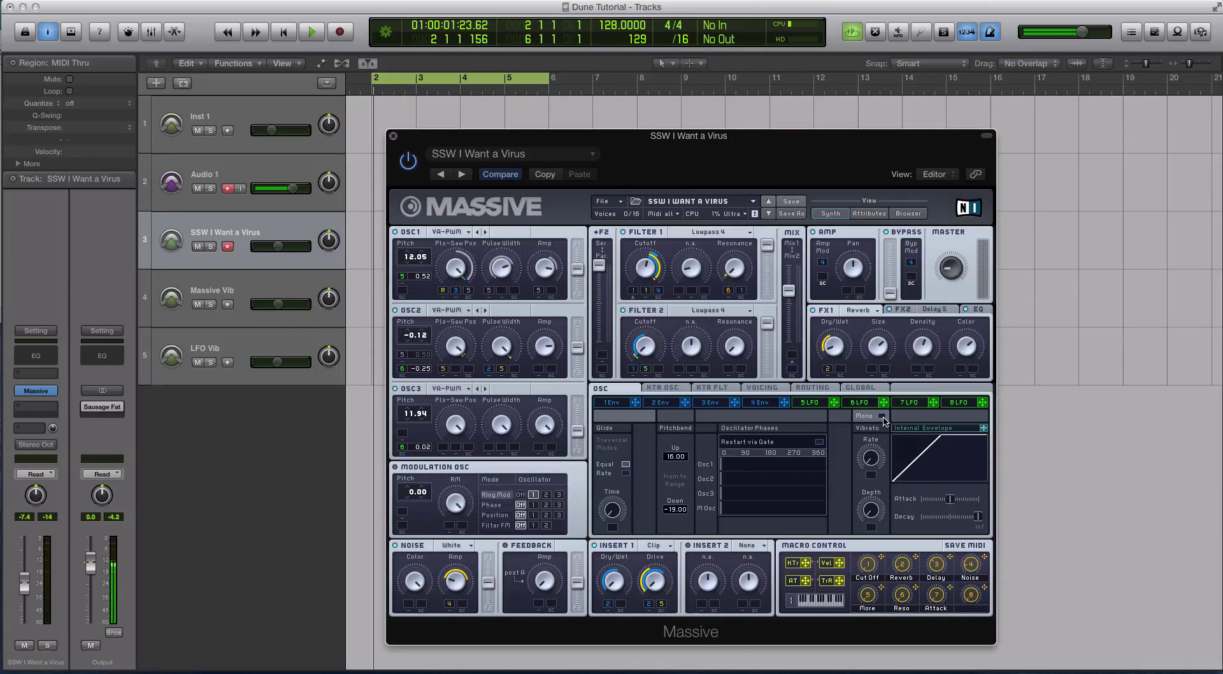
click(762, 389)
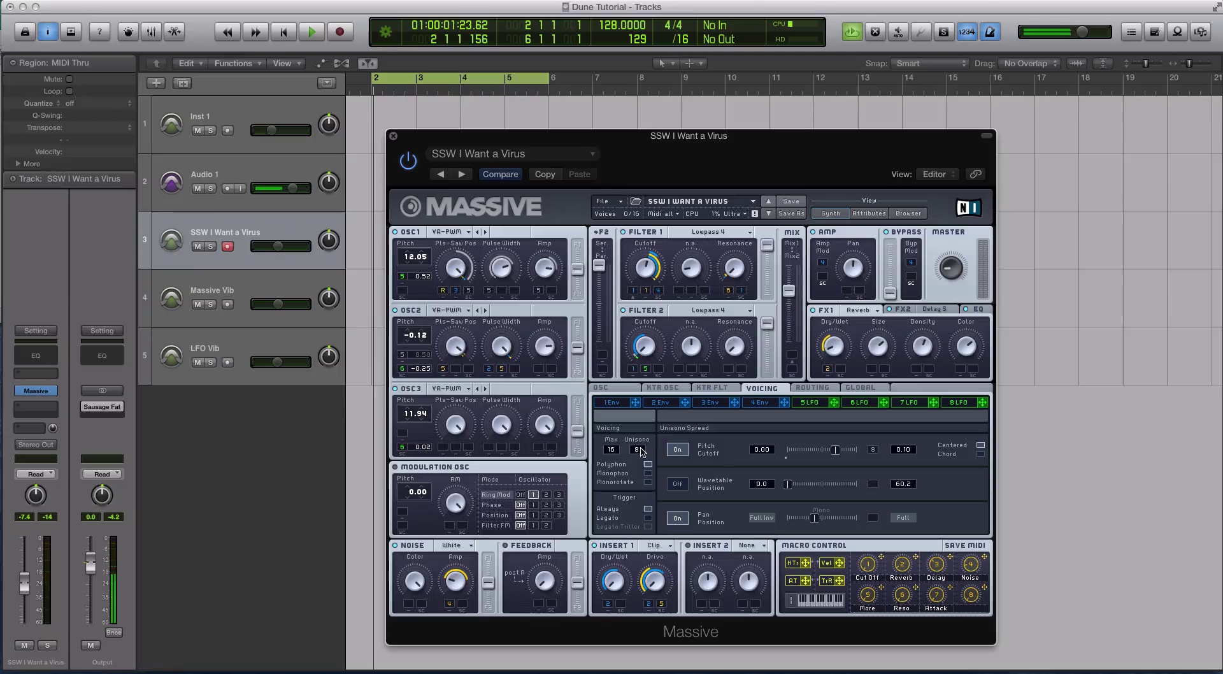
click(624, 389)
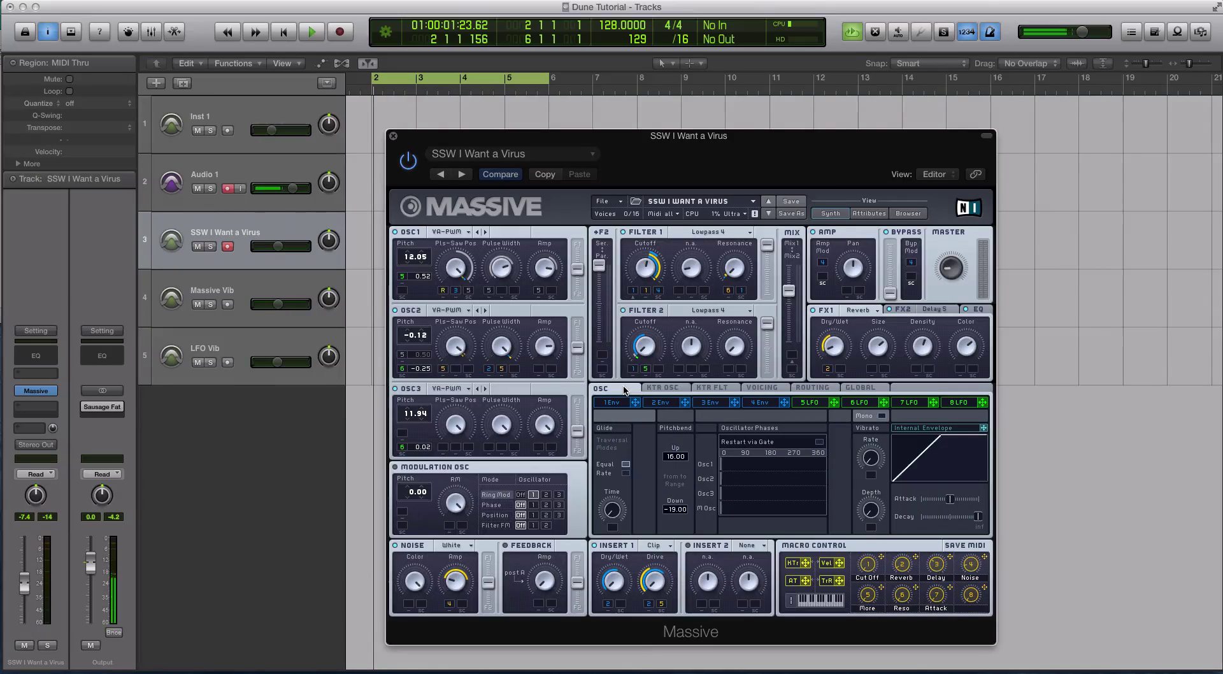